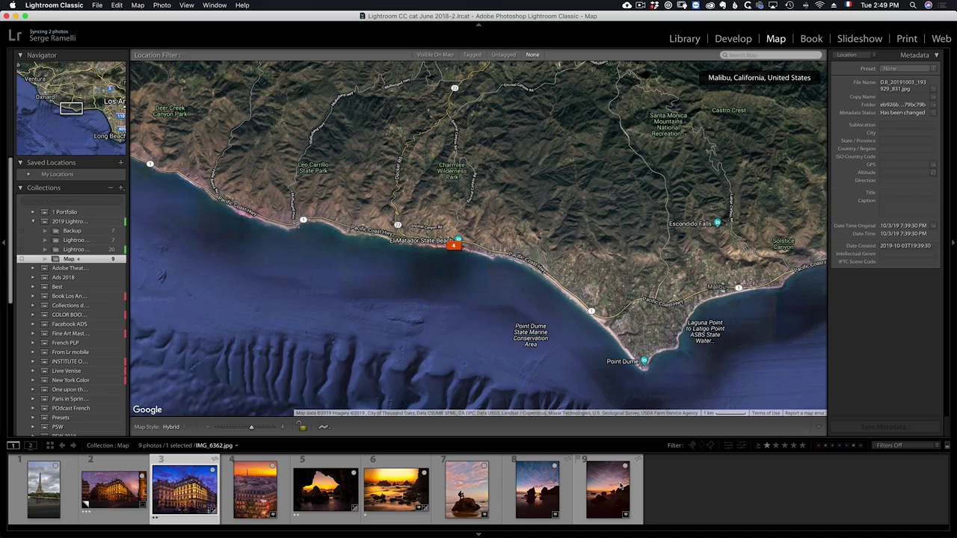
# - Show the last photo and photo 8 on the map, then page through the Malibu pin's photos
pyautogui.click(610, 465)
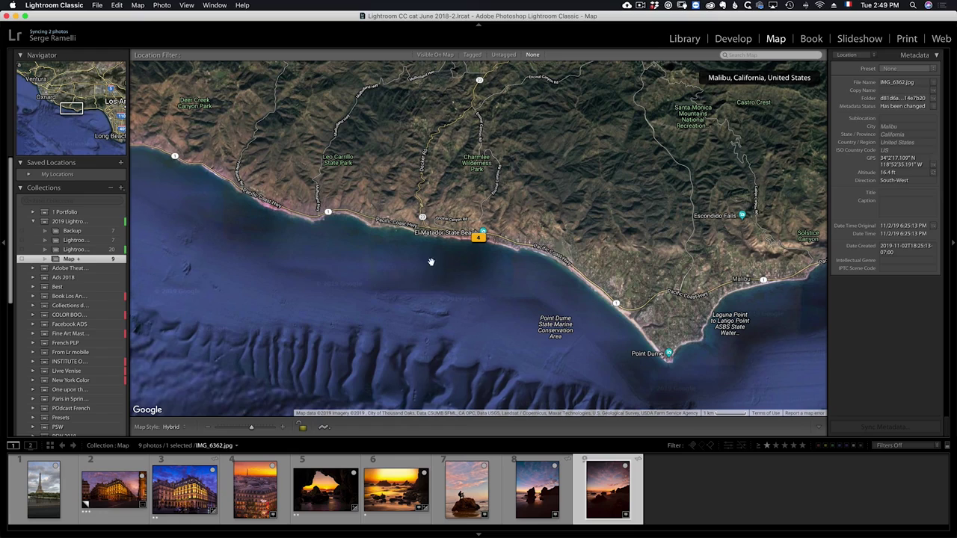
pyautogui.click(562, 519)
pyautogui.click(482, 240)
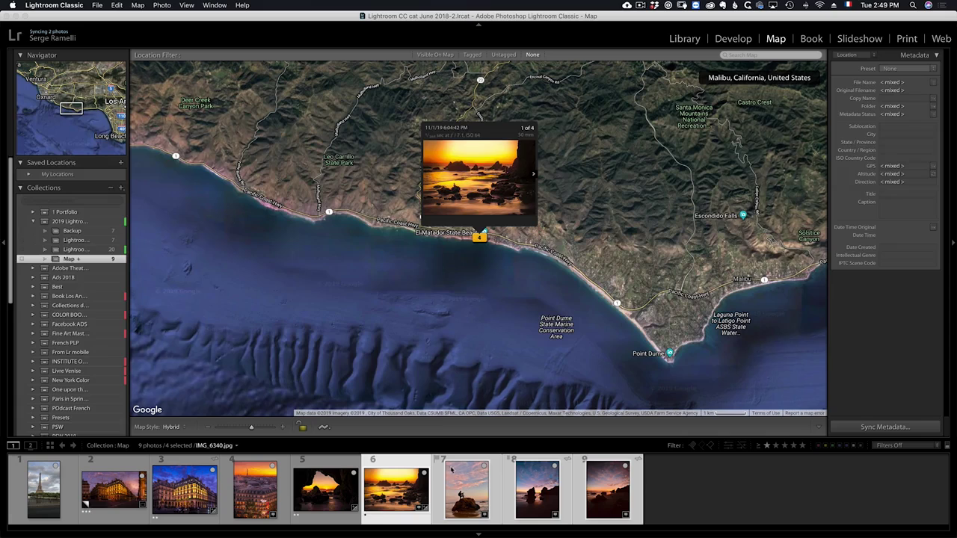
pyautogui.click(533, 175)
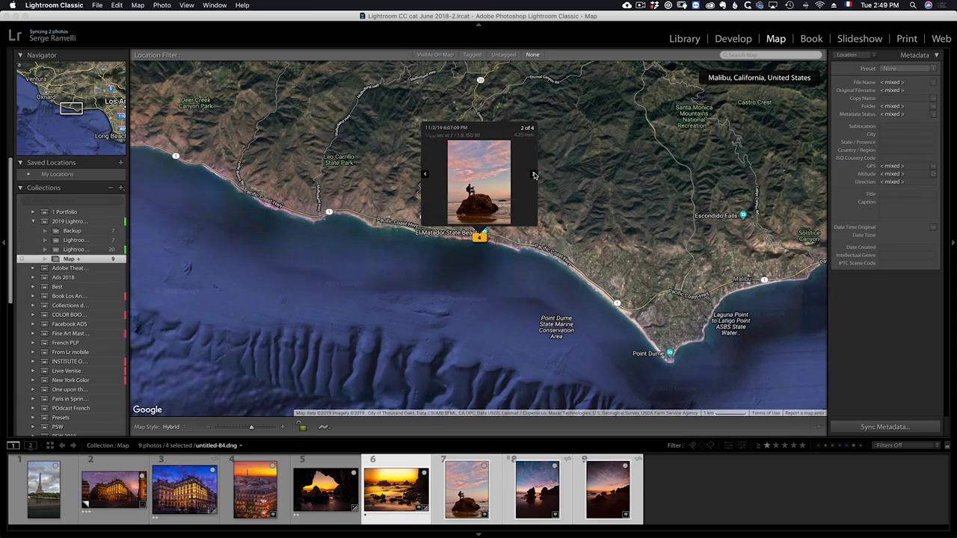
pyautogui.click(534, 175)
pyautogui.click(534, 175)
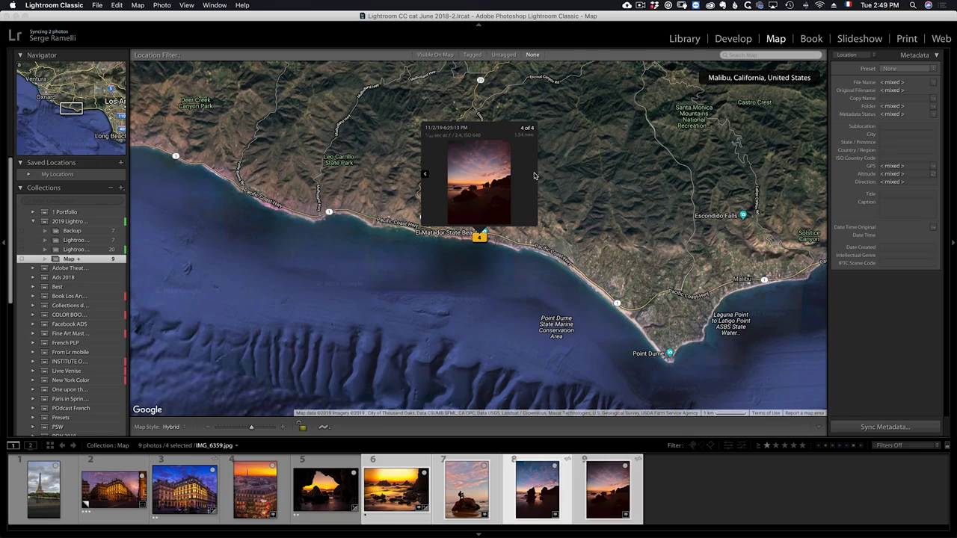
# - Locate APC_0917.JPG near Musée Grévin and compare it with the untagged DJI photo
pyautogui.click(257, 477)
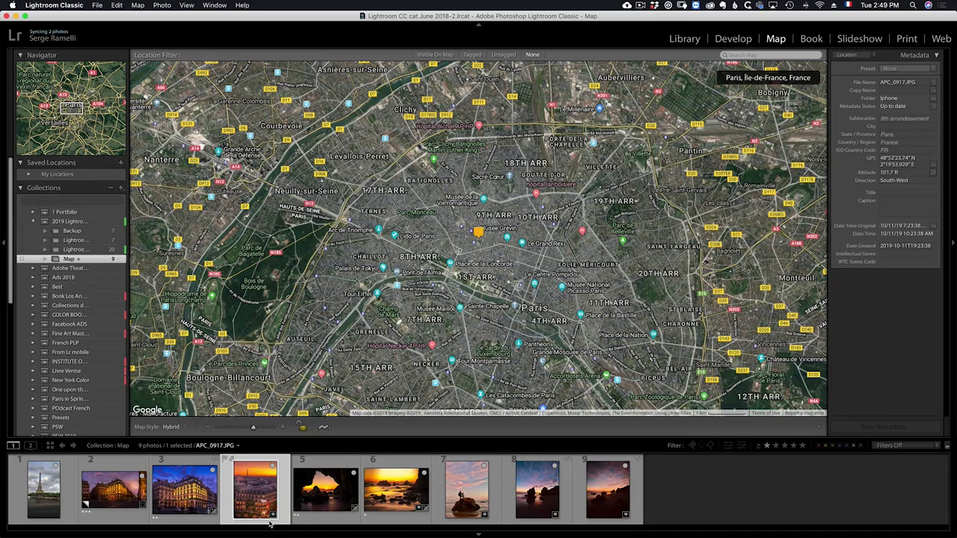
pyautogui.click(479, 232)
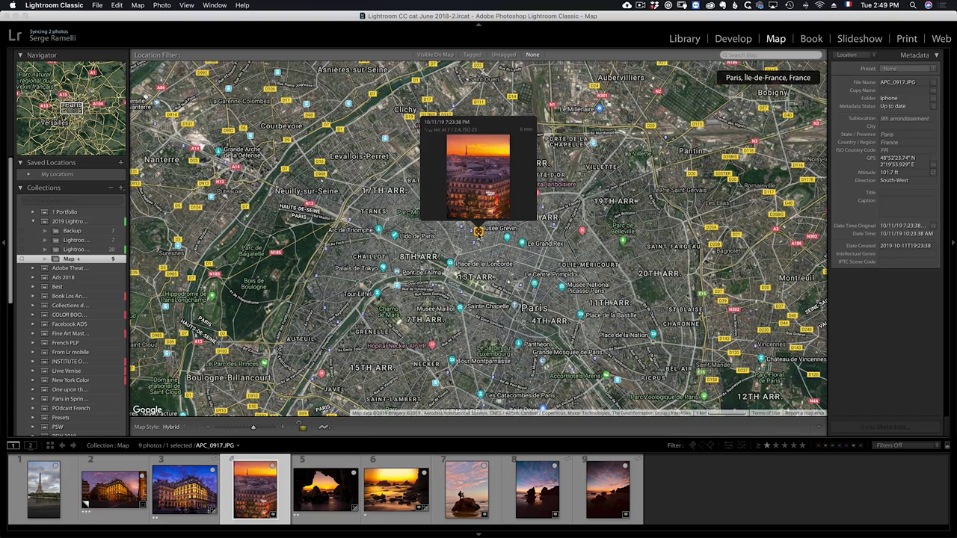
pyautogui.click(191, 465)
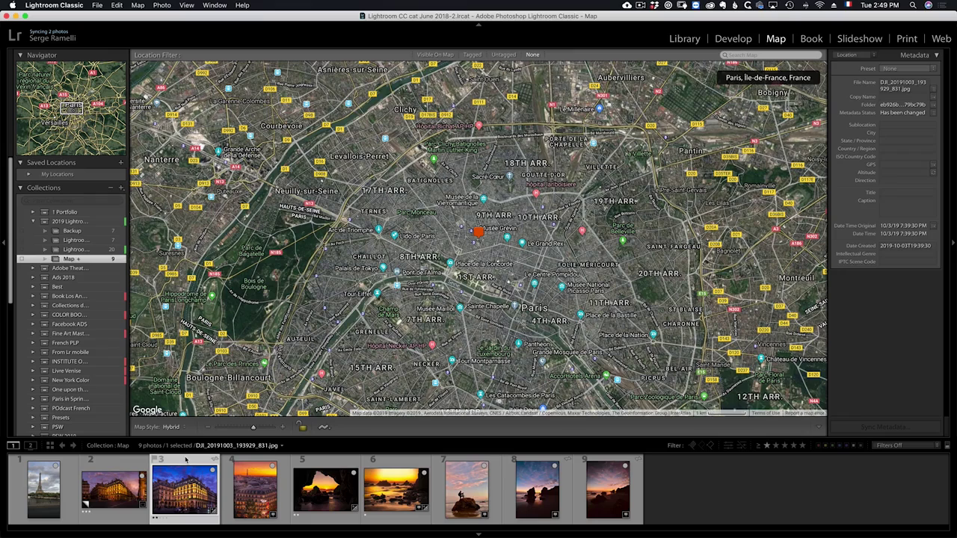
pyautogui.click(479, 233)
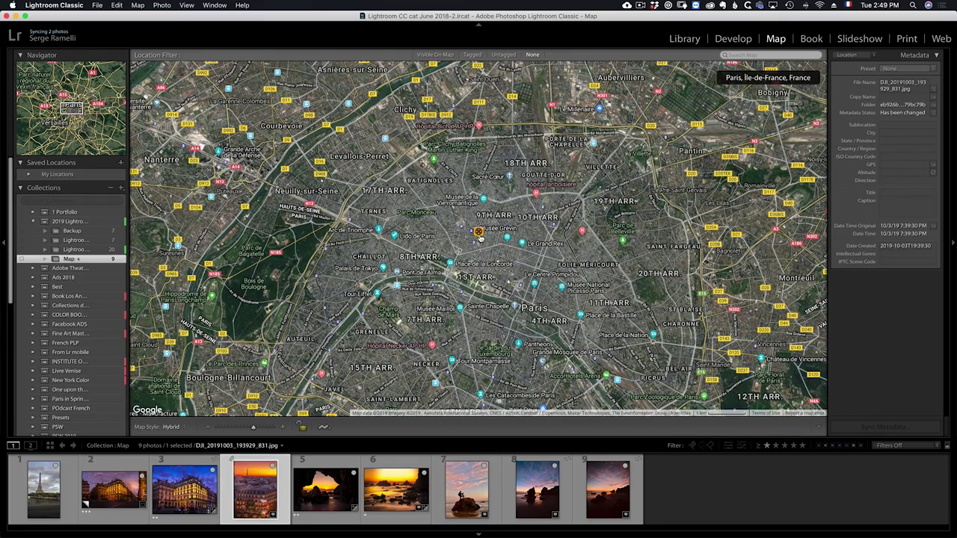
pyautogui.click(478, 232)
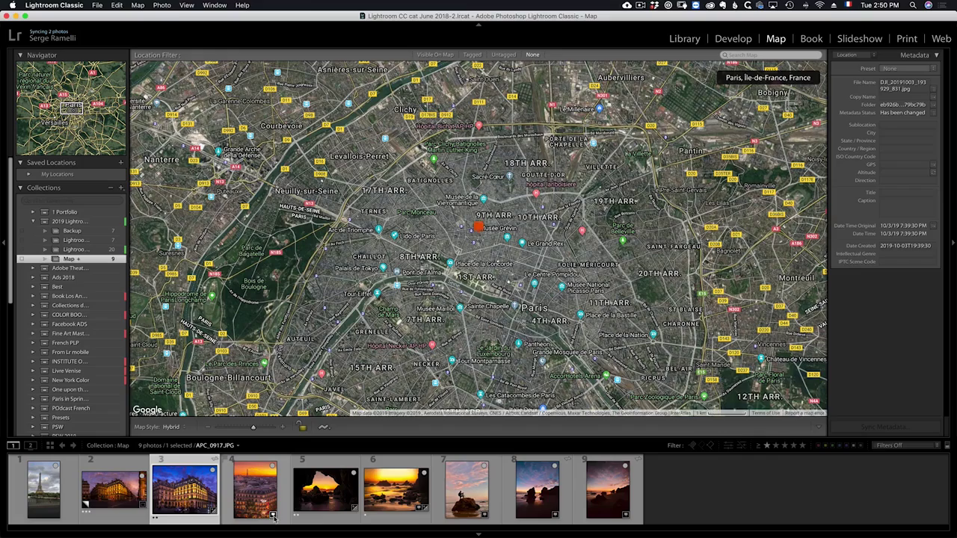
# - Compare locations of APC_0917.JPG, Golden Hour Circle, untitled-84.dng and IMG_6340.jpg on the map
pyautogui.click(273, 516)
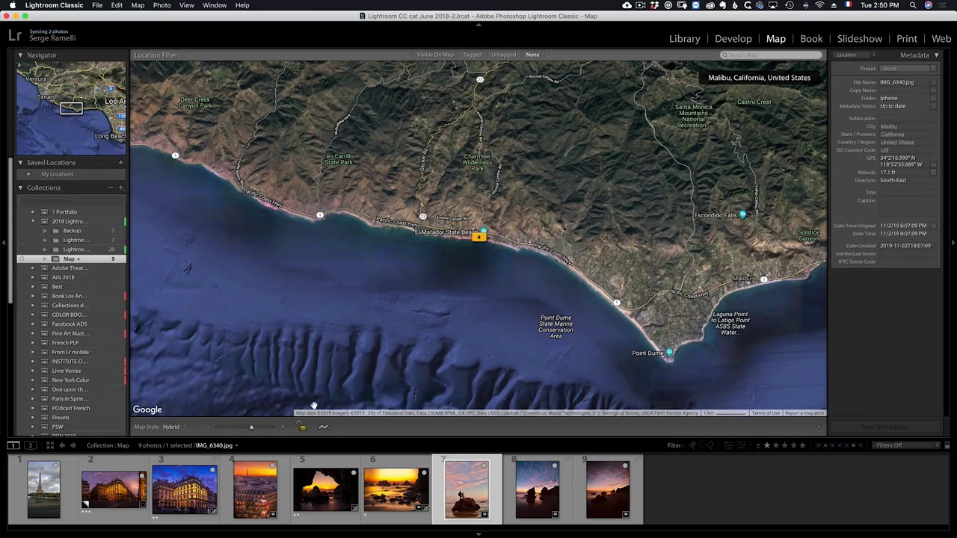
pyautogui.click(117, 468)
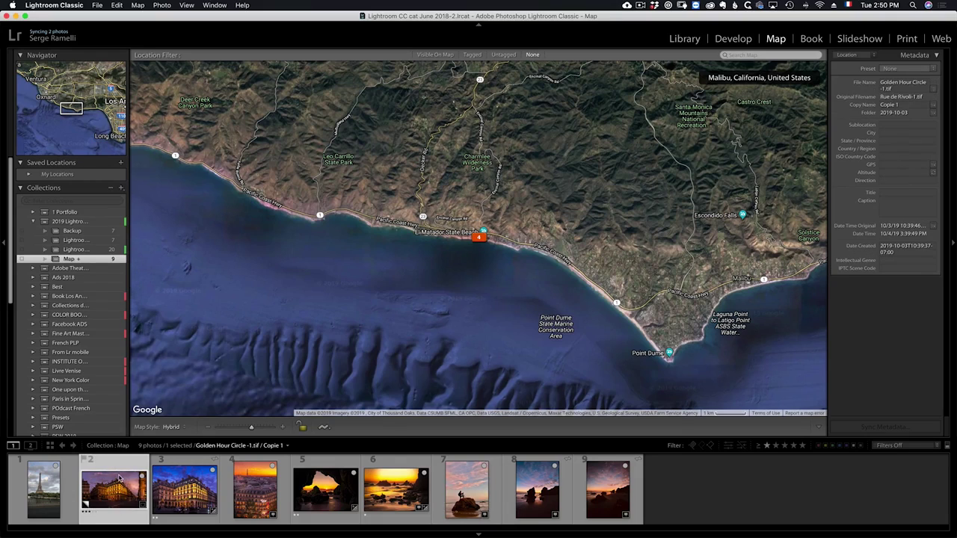
pyautogui.click(401, 479)
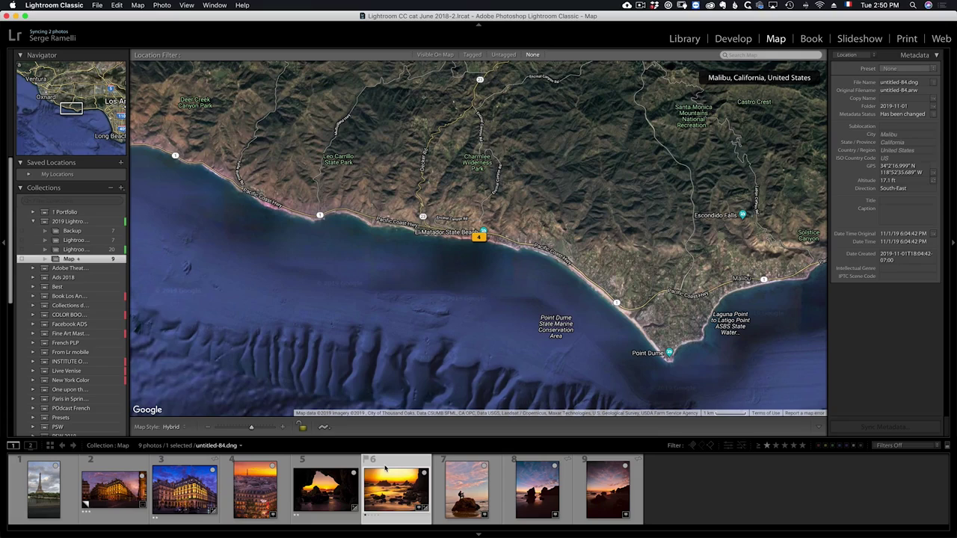
pyautogui.click(473, 465)
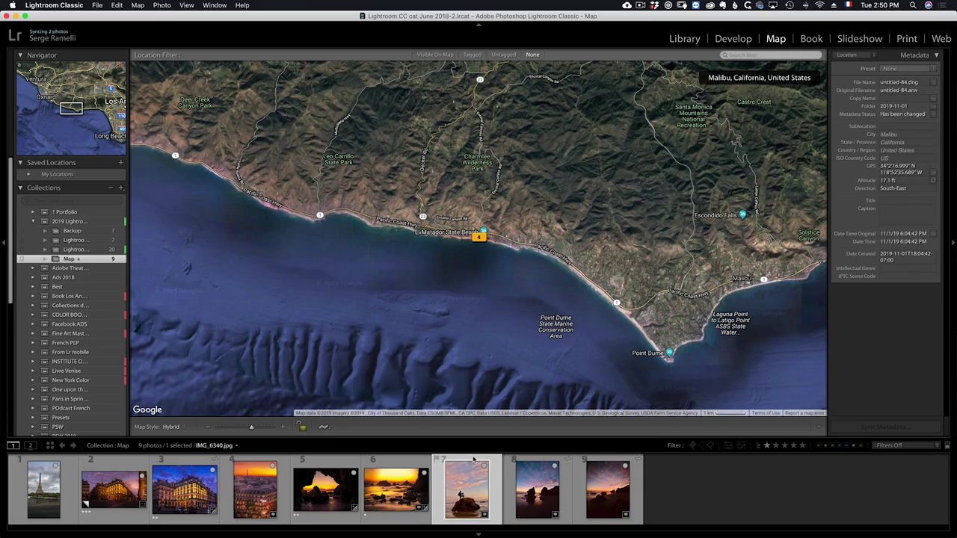
pyautogui.rightClick(473, 463)
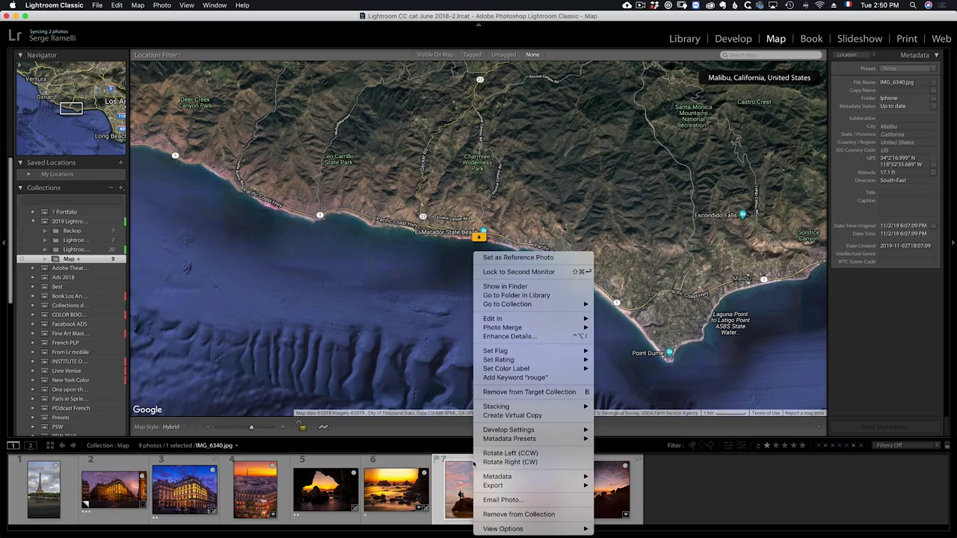
pyautogui.moveTo(493, 478)
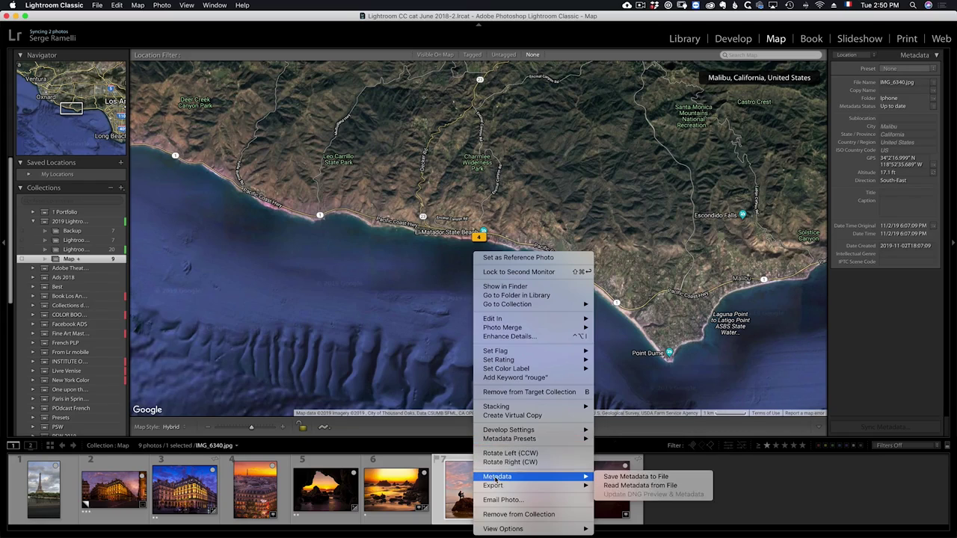
pyautogui.moveTo(498, 439)
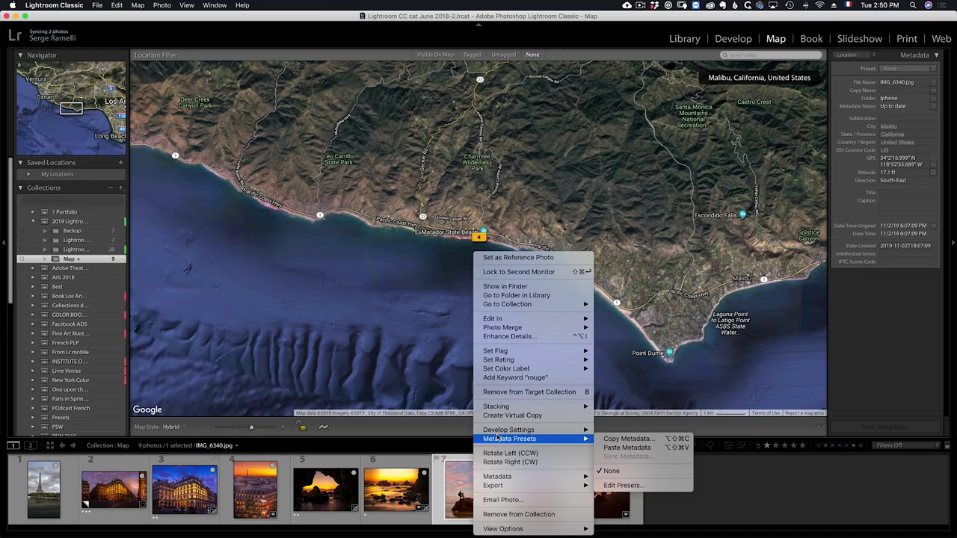
pyautogui.click(622, 439)
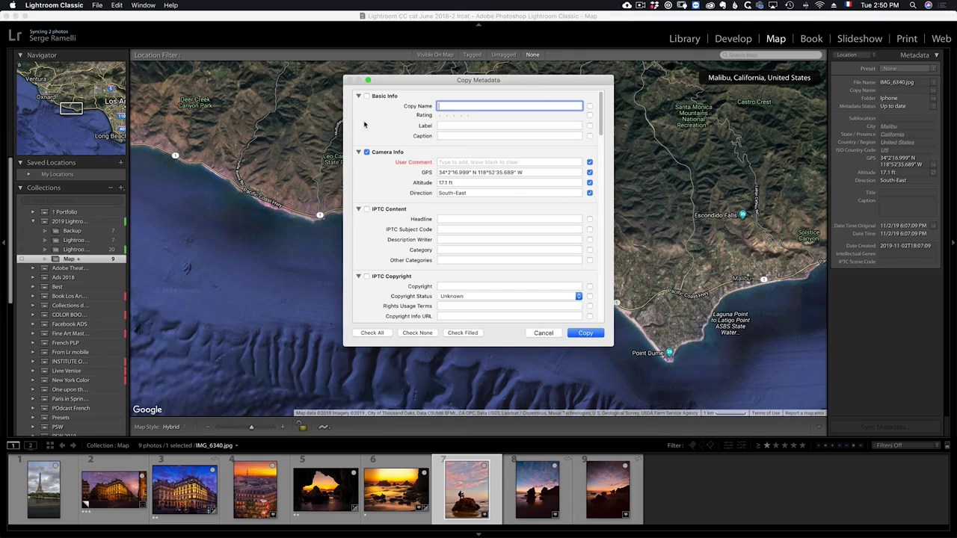
pyautogui.click(366, 152)
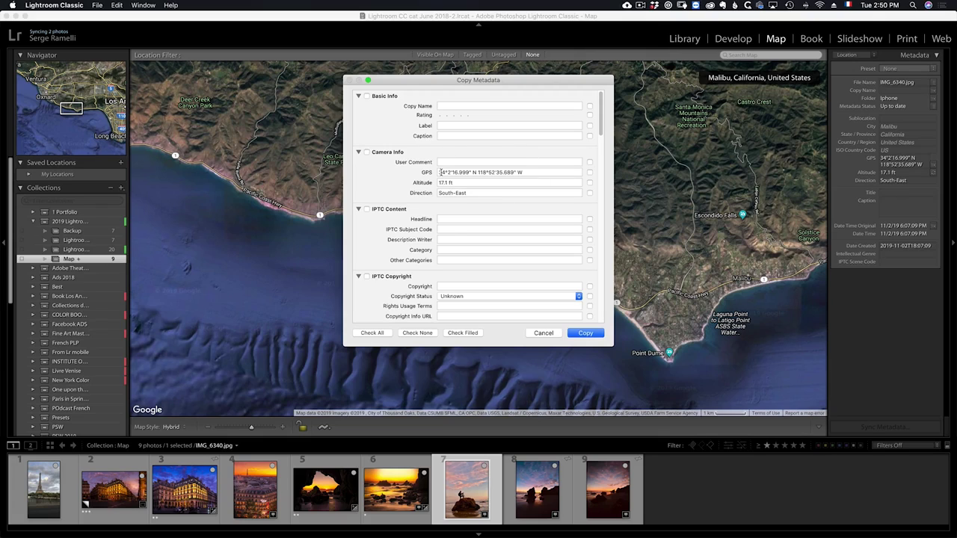
pyautogui.click(366, 153)
pyautogui.click(585, 333)
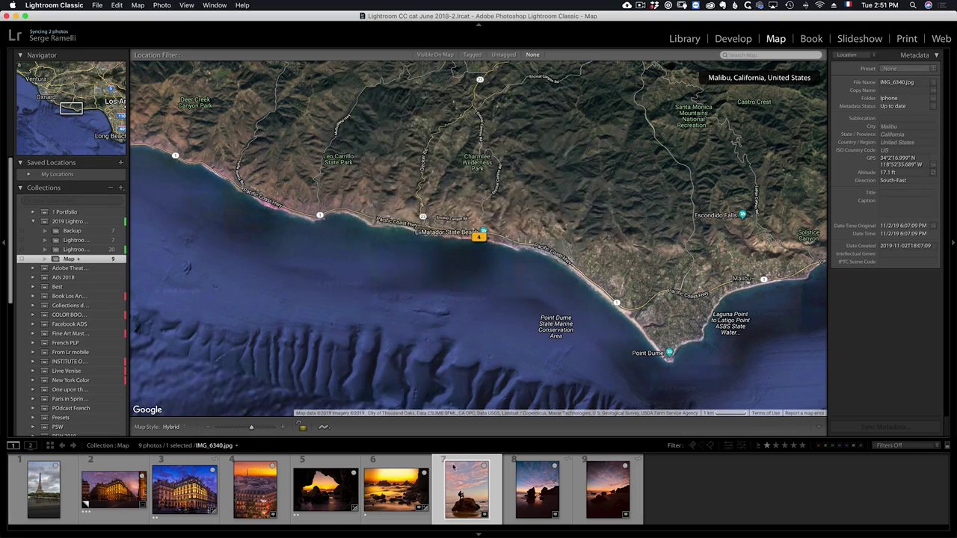
# - Paste the copied Malibu location metadata onto the cave photo untitled-73.dng
pyautogui.click(340, 470)
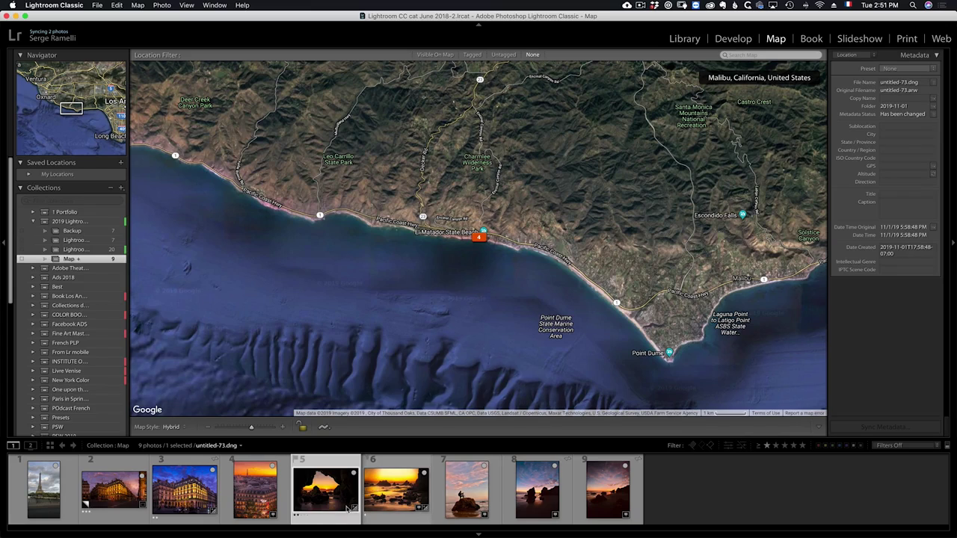
pyautogui.rightClick(327, 464)
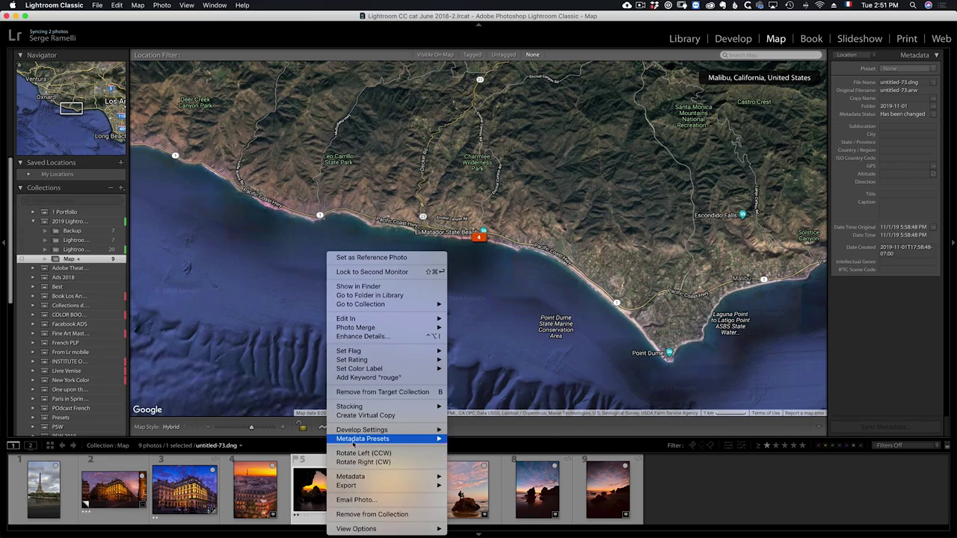
pyautogui.moveTo(359, 441)
pyautogui.click(479, 447)
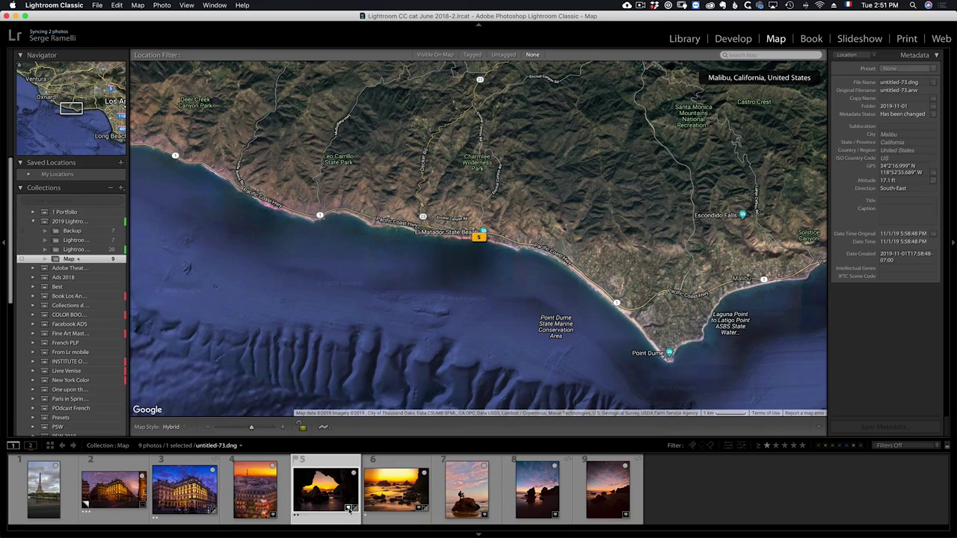
# - Page through the five photos at the Malibu pin, then select only the cave photo
pyautogui.click(480, 238)
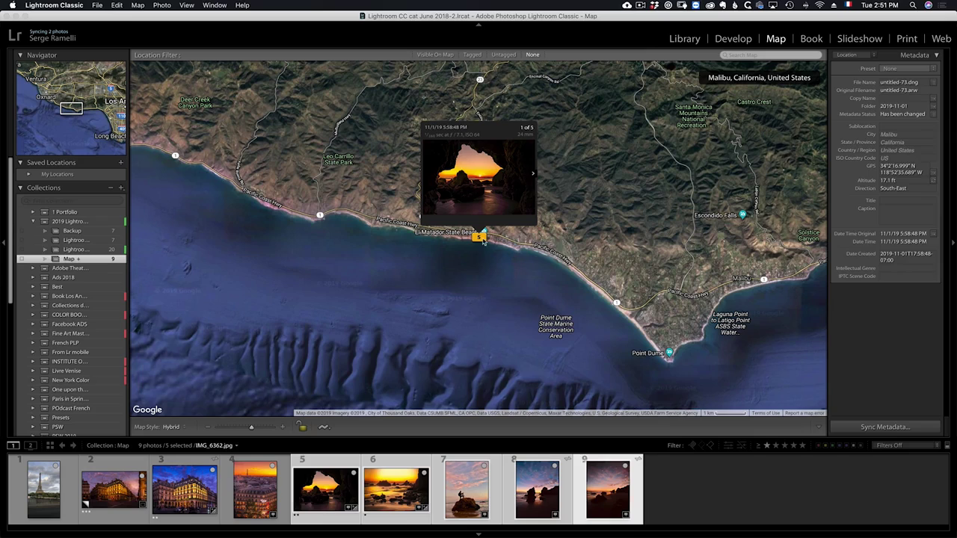
pyautogui.click(534, 177)
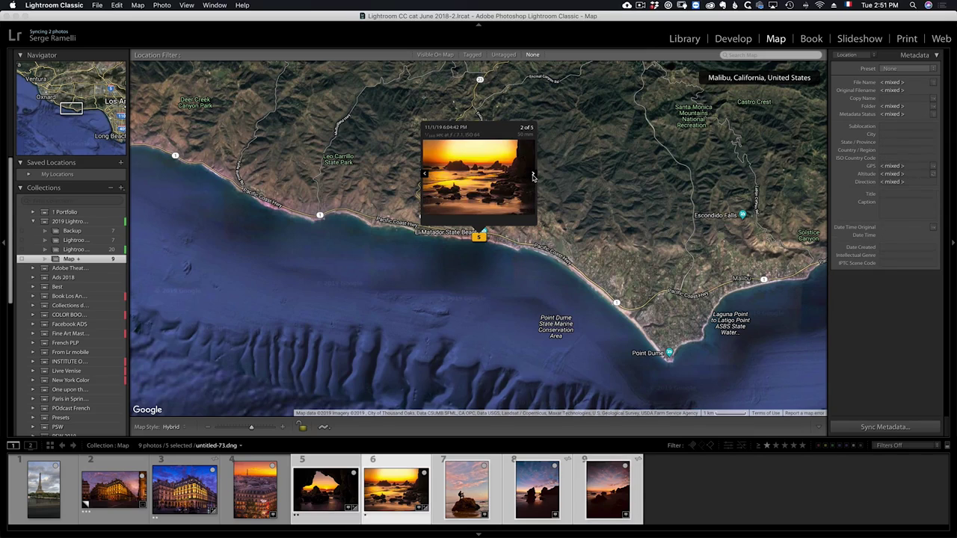
pyautogui.click(534, 176)
pyautogui.click(534, 177)
pyautogui.click(534, 177)
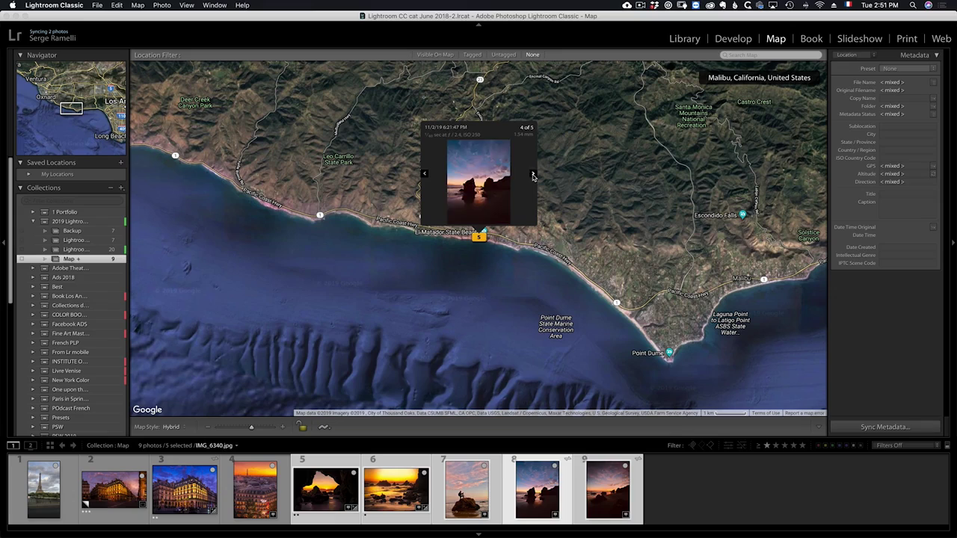
pyautogui.click(322, 462)
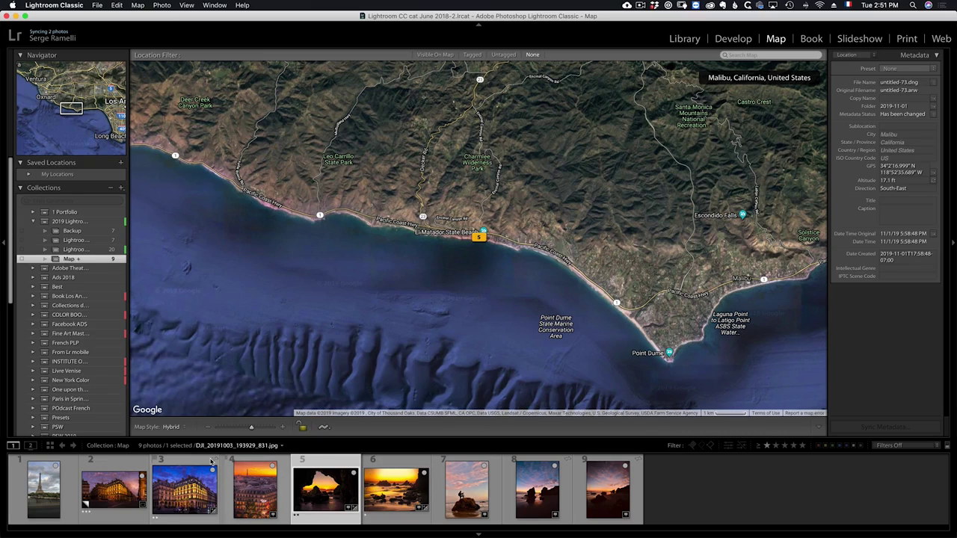
# - Search the map for 'rue de rivoli' and drop the Golden Hour Circle photo there
pyautogui.click(120, 477)
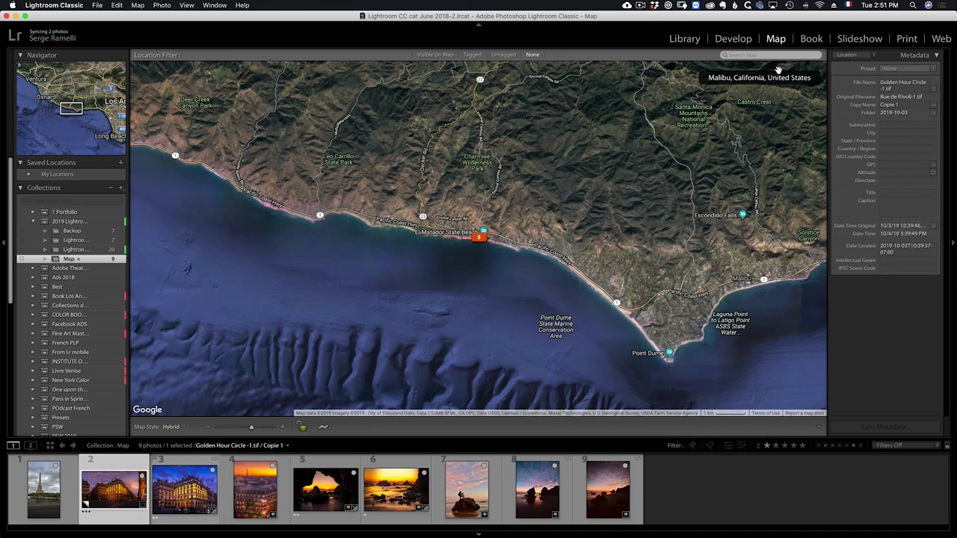
pyautogui.click(745, 55)
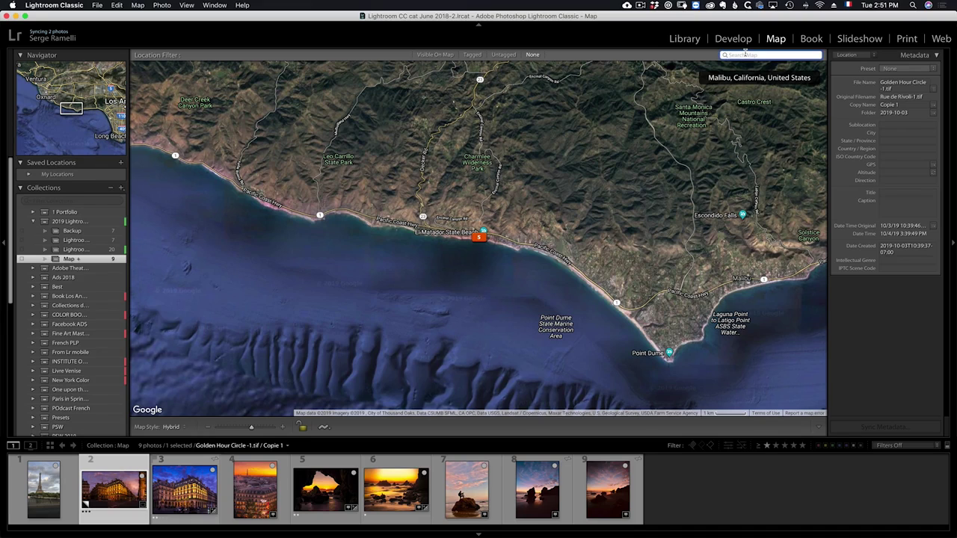
pyautogui.write('rue de rivolie')
pyautogui.press('Return')
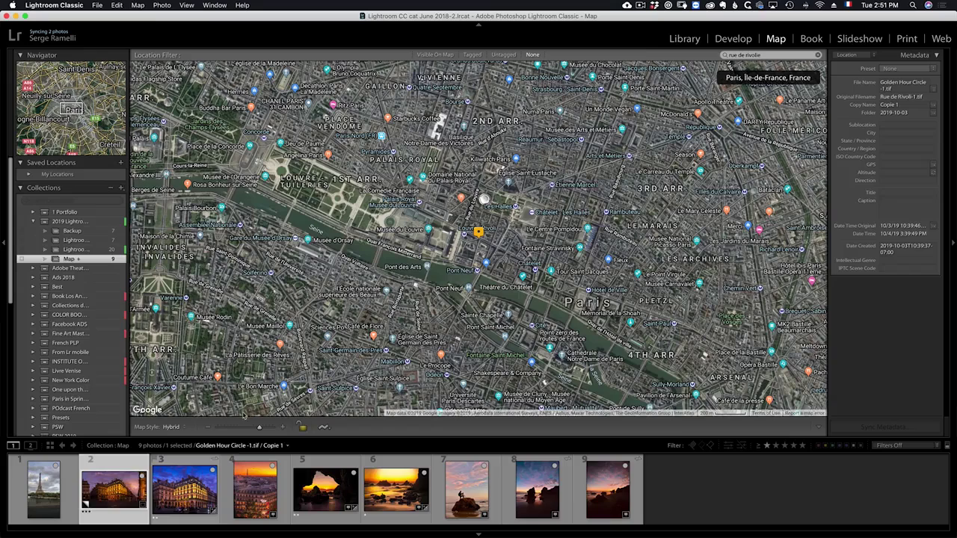
pyautogui.moveTo(121, 487); pyautogui.dragTo(482, 243)
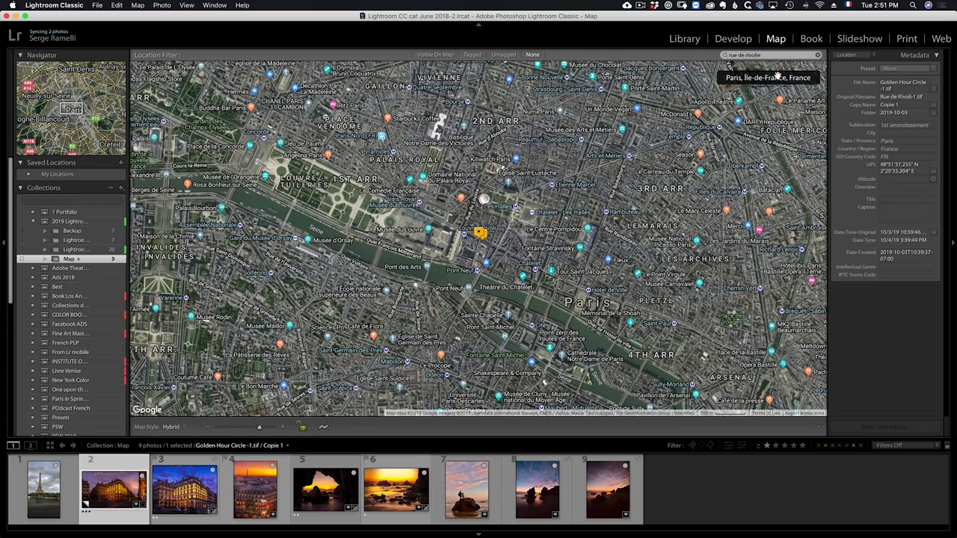
# - Pin the Eiffel Tower photo at Pont de Bir-Hakeim via a 'pent bir' search, then start a saved location
pyautogui.click(37, 479)
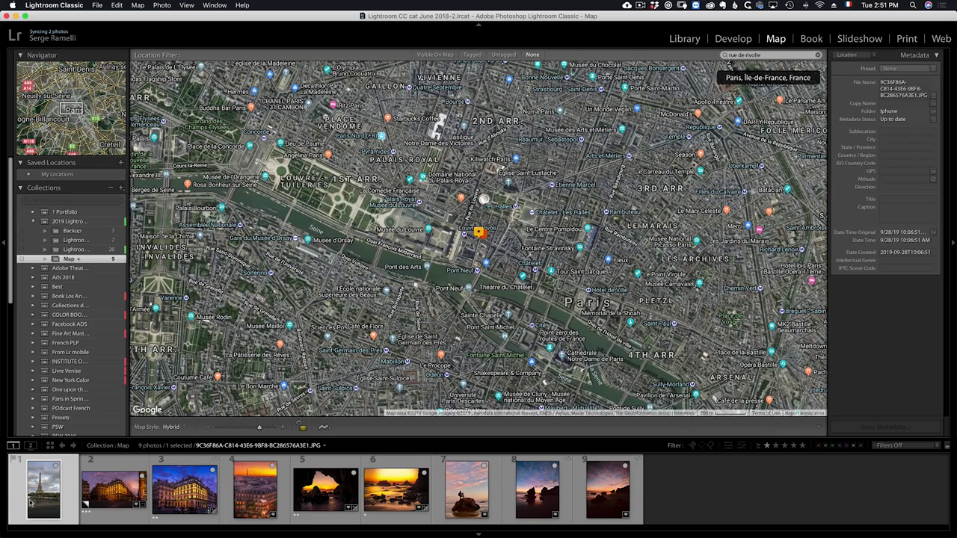
pyautogui.click(817, 55)
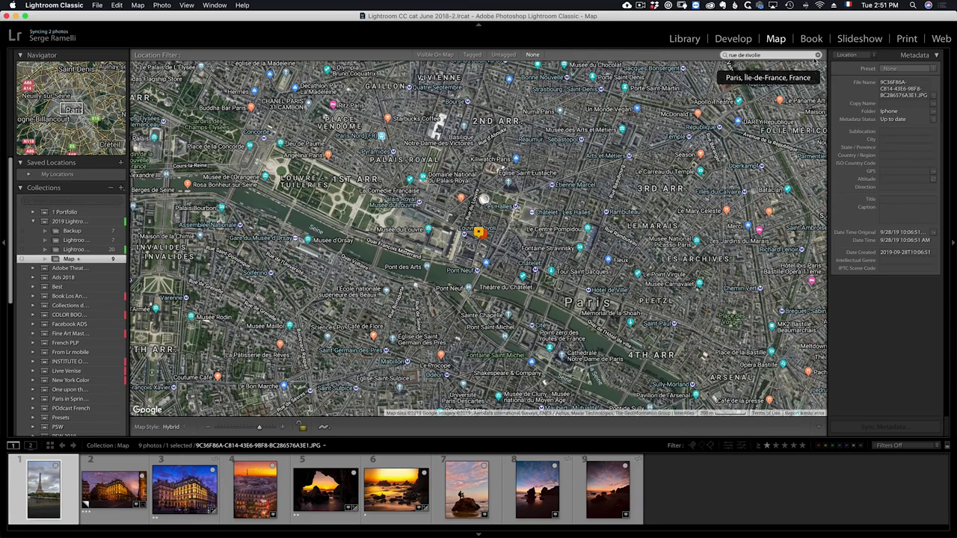
pyautogui.write('pe')
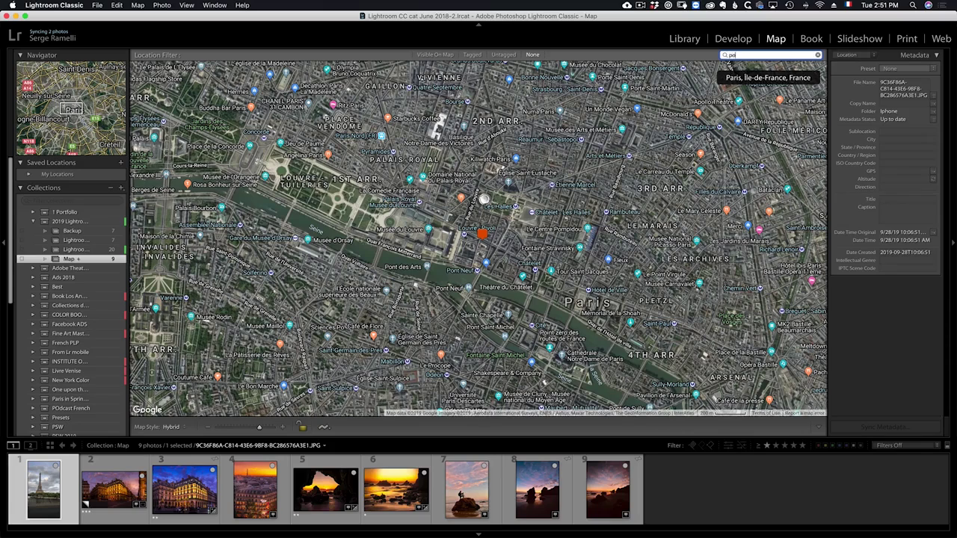
pyautogui.write('nt bir')
pyautogui.press('Return')
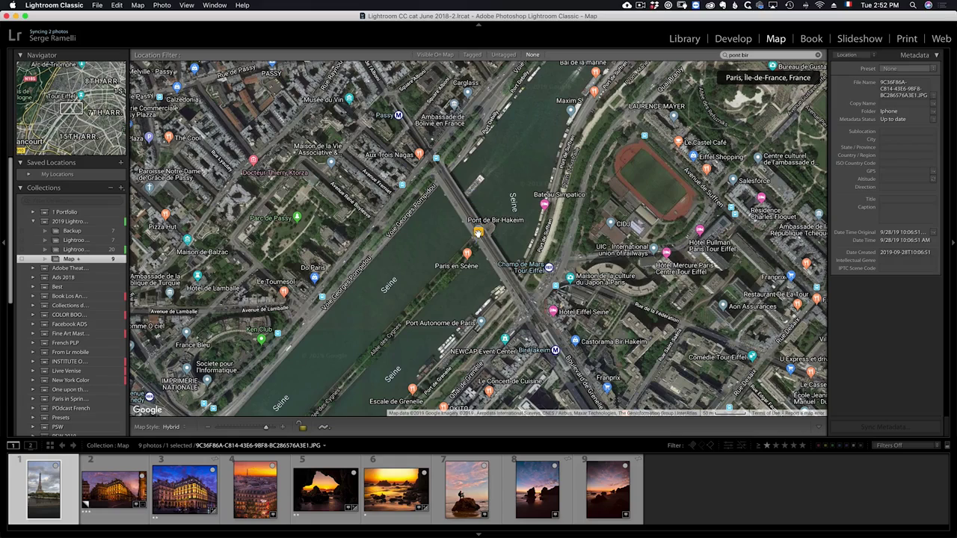
pyautogui.moveTo(478, 232); pyautogui.dragTo(478, 233)
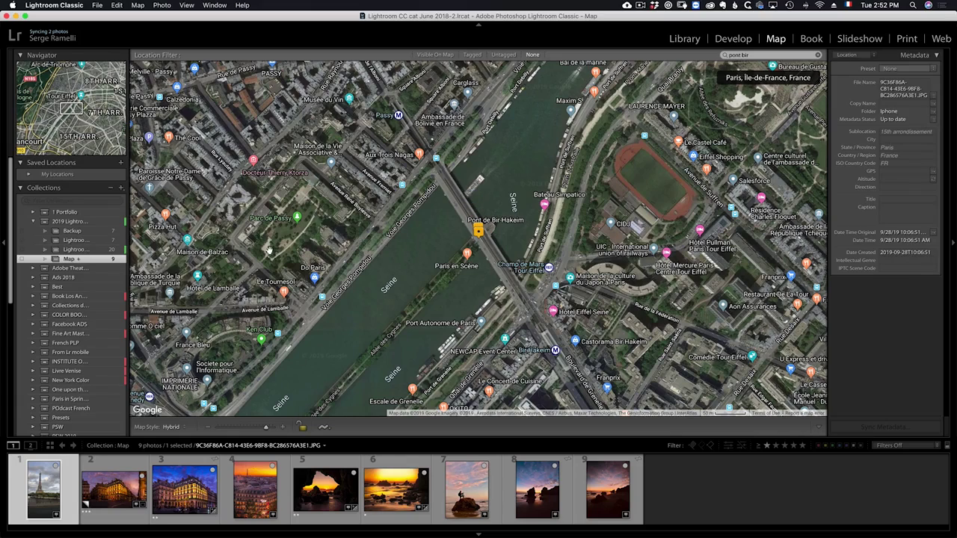
pyautogui.click(121, 164)
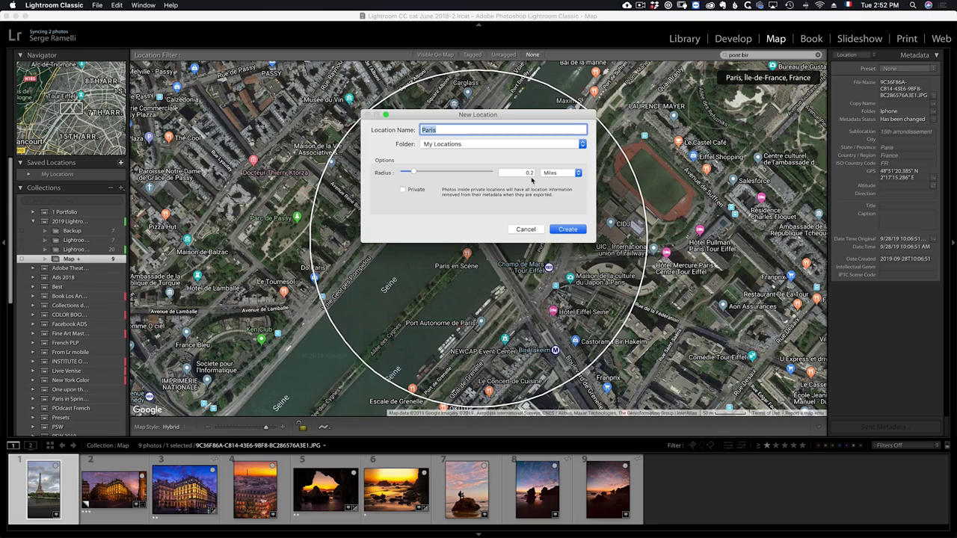
# - Create the Paris saved location with a 10-mile radius
pyautogui.click(527, 172)
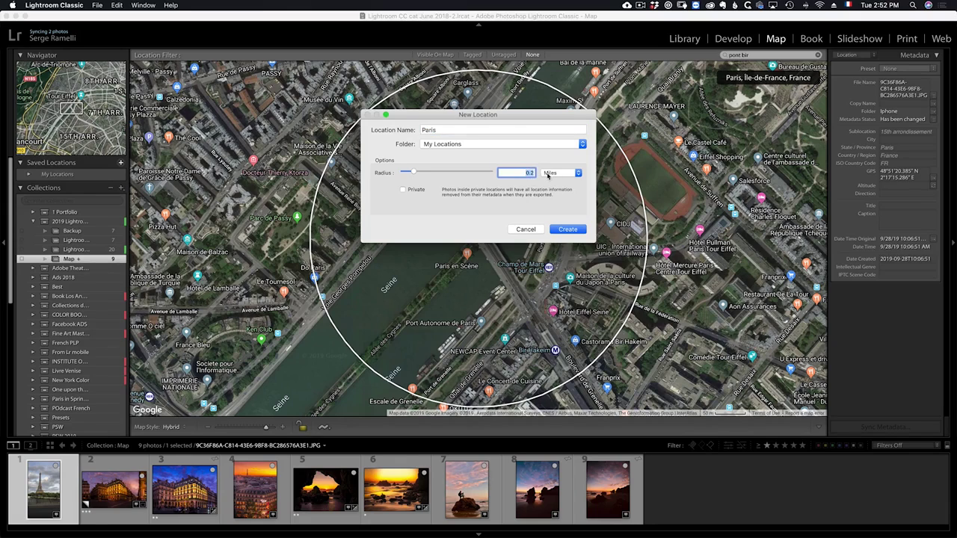
pyautogui.write('10')
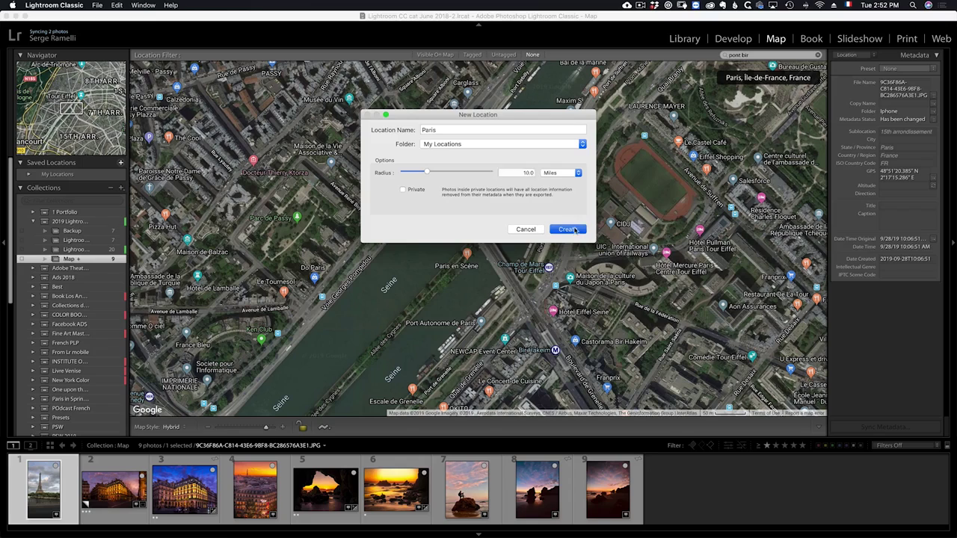
pyautogui.click(567, 229)
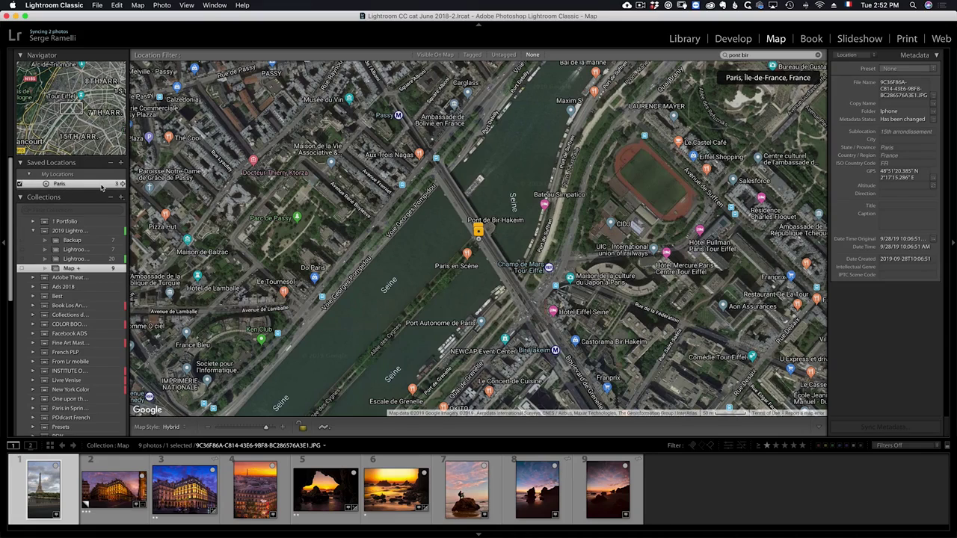
# - Create a Malibu saved location with a 15-mile radius from a Malibu beach photo
pyautogui.click(538, 480)
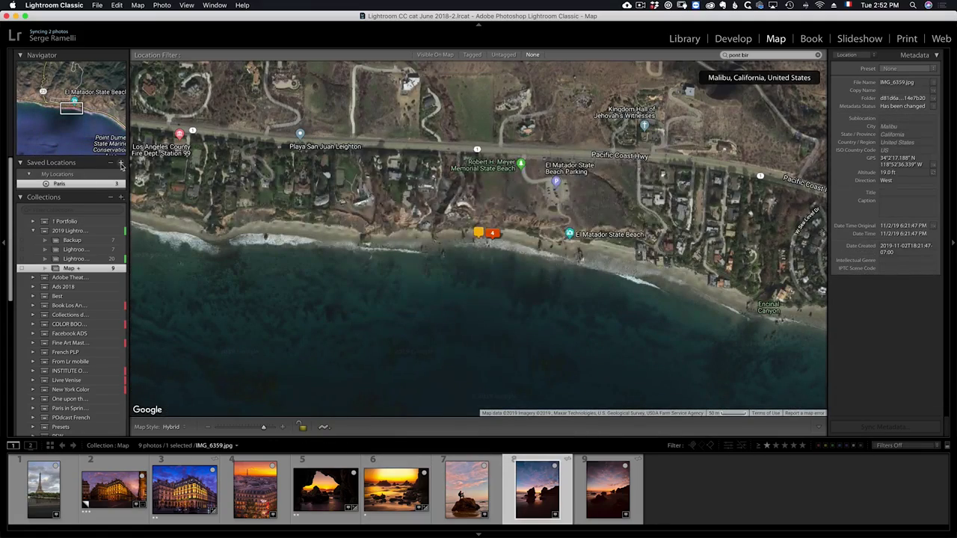
pyautogui.click(121, 163)
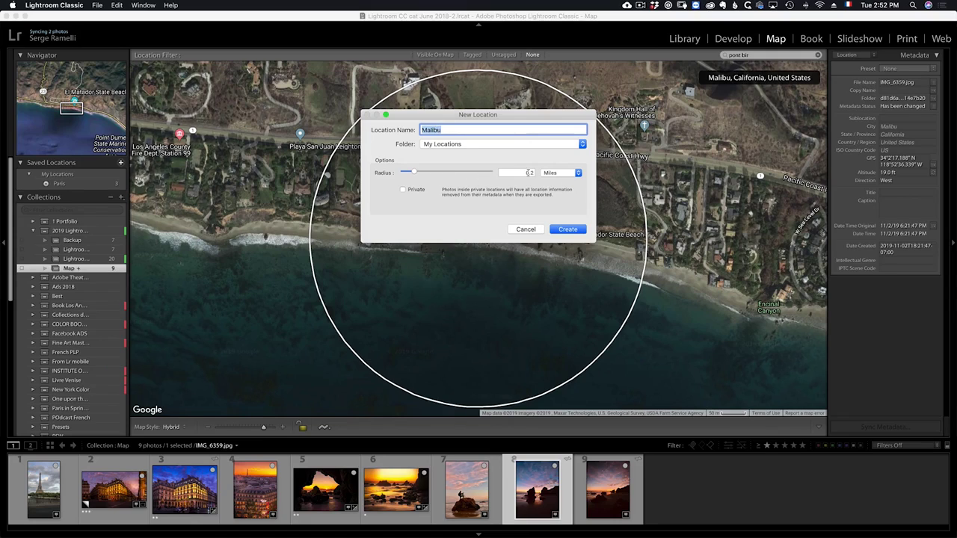
pyautogui.click(522, 173)
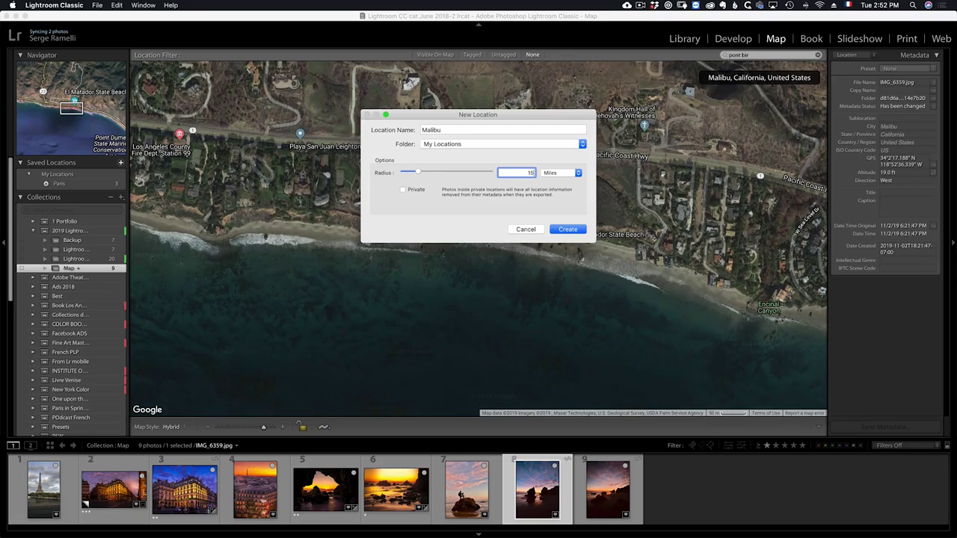
pyautogui.click(571, 230)
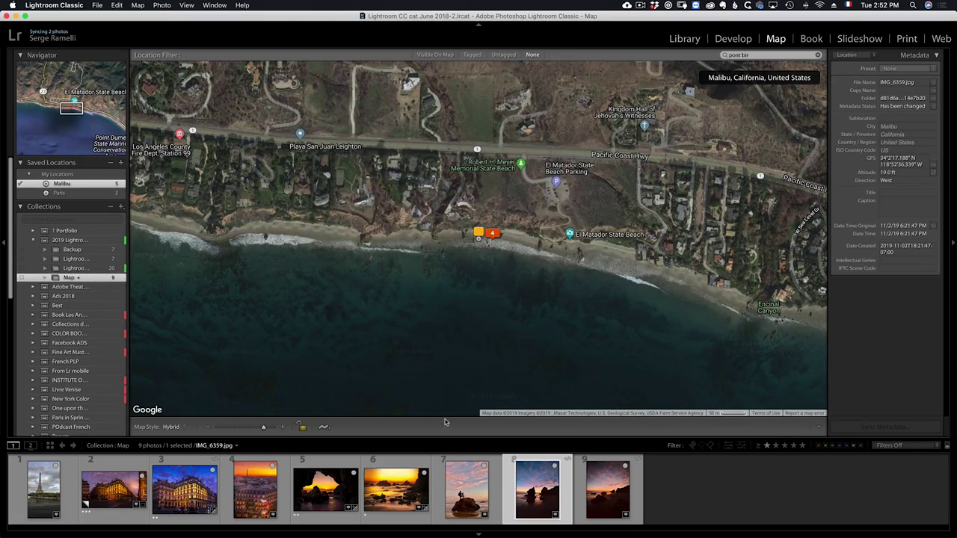
# - Toggle the Paris saved location on the map, then view IMG_6362.jpg's location
pyautogui.click(86, 194)
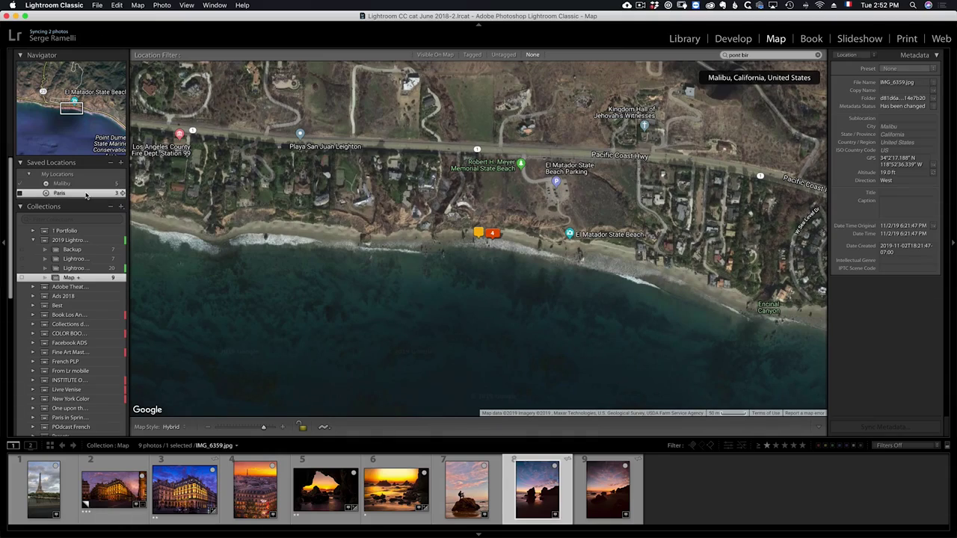
pyautogui.click(86, 194)
pyautogui.click(86, 194)
pyautogui.click(612, 482)
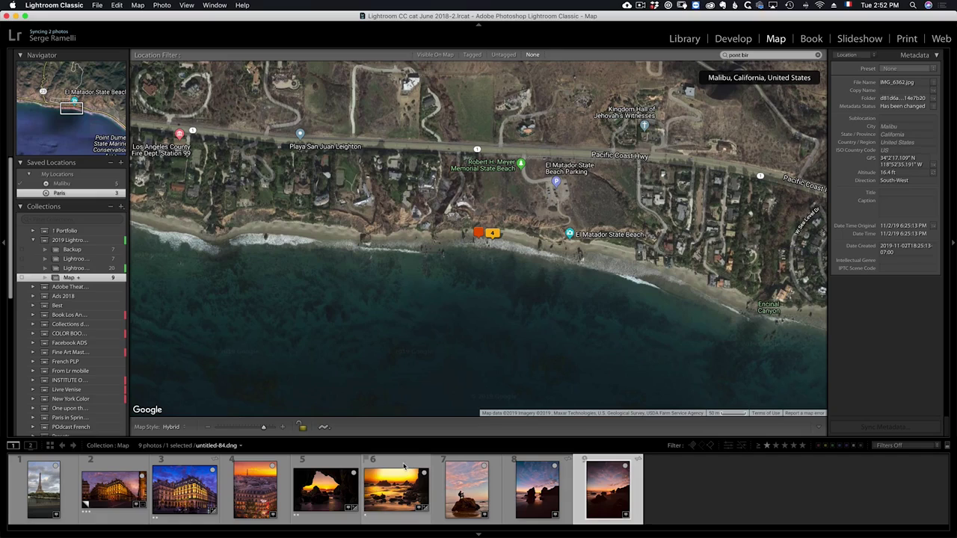
# - View untitled-84.dng's location, then jump the map back to the Eiffel Tower photo
pyautogui.click(404, 468)
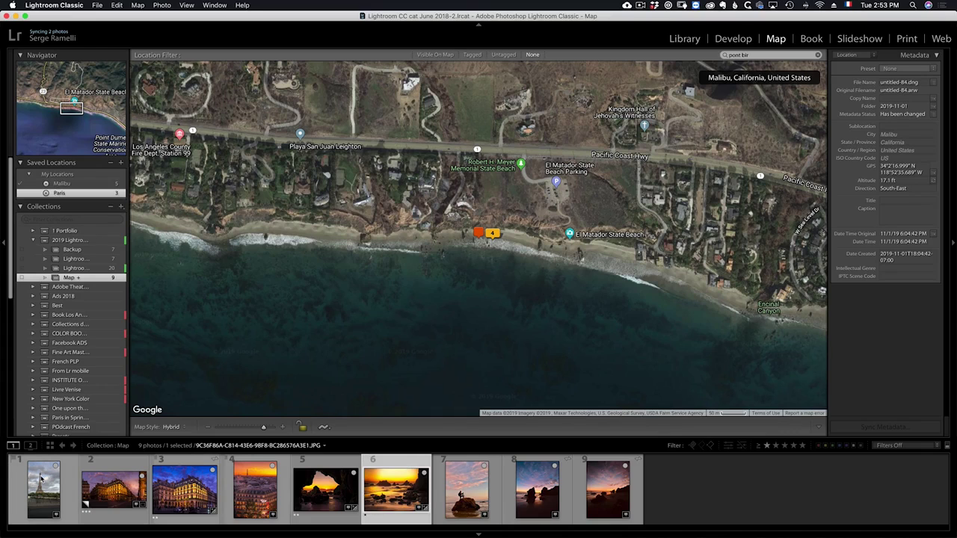
pyautogui.click(38, 480)
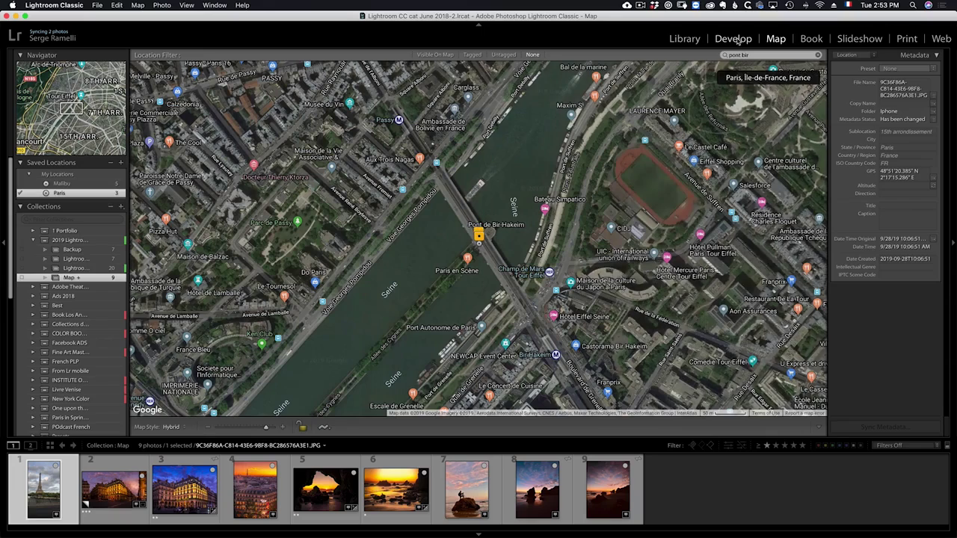
pyautogui.click(731, 38)
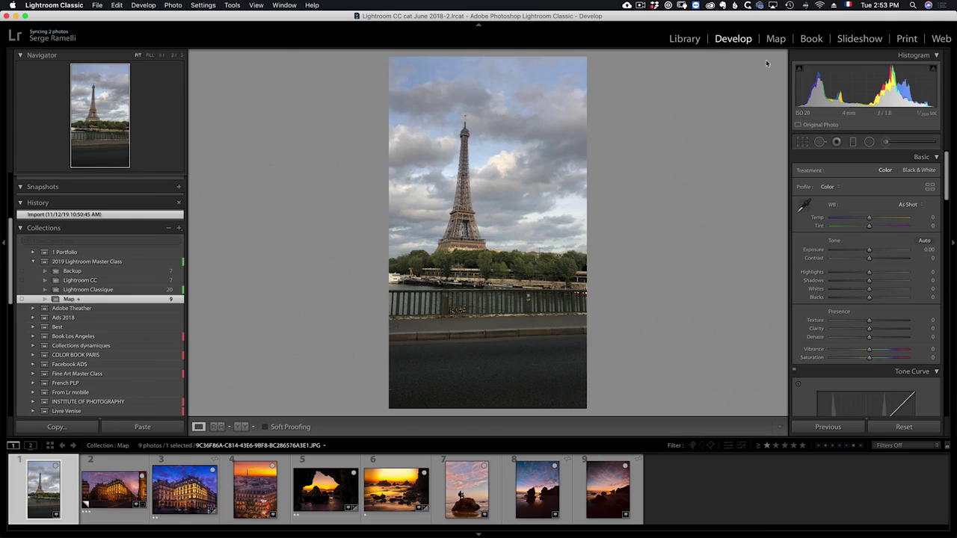
pyautogui.click(776, 38)
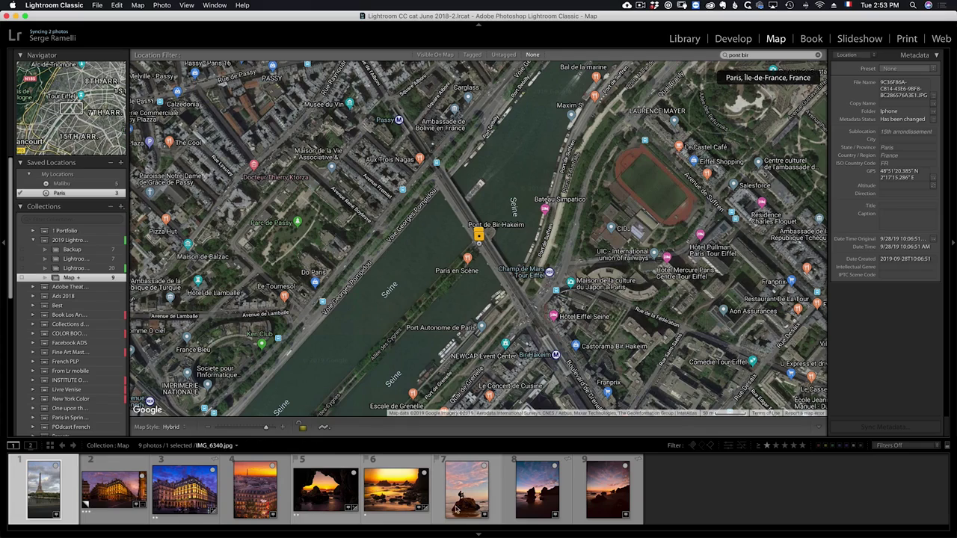
pyautogui.click(402, 486)
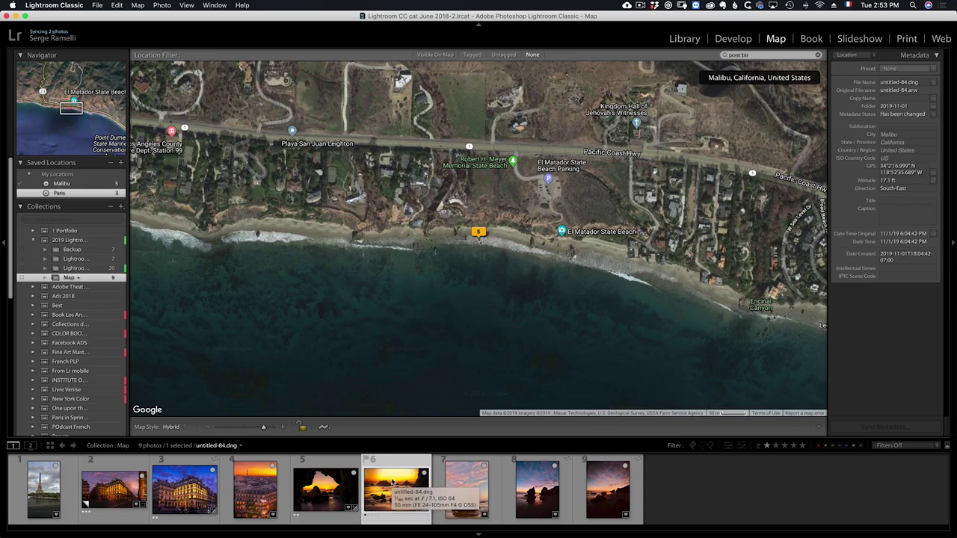
pyautogui.click(468, 463)
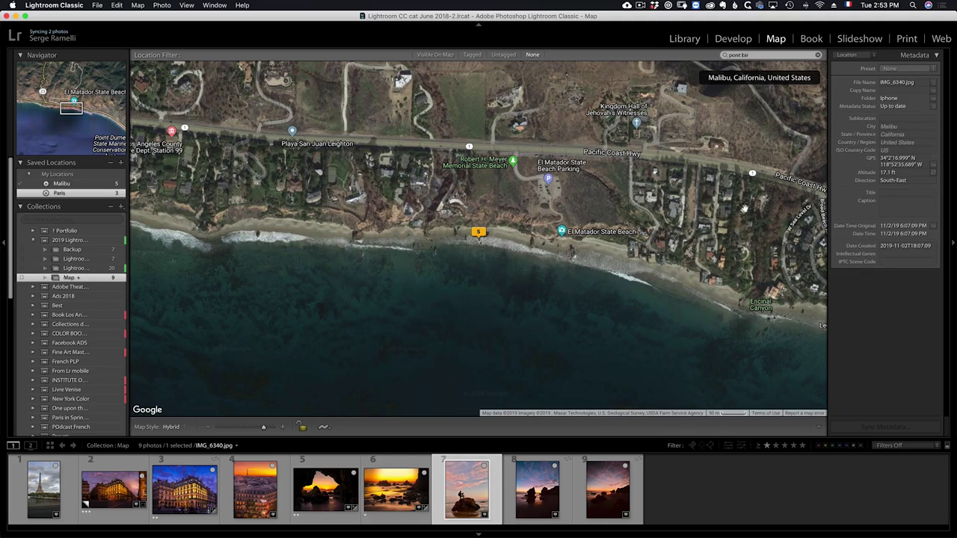
pyautogui.click(550, 467)
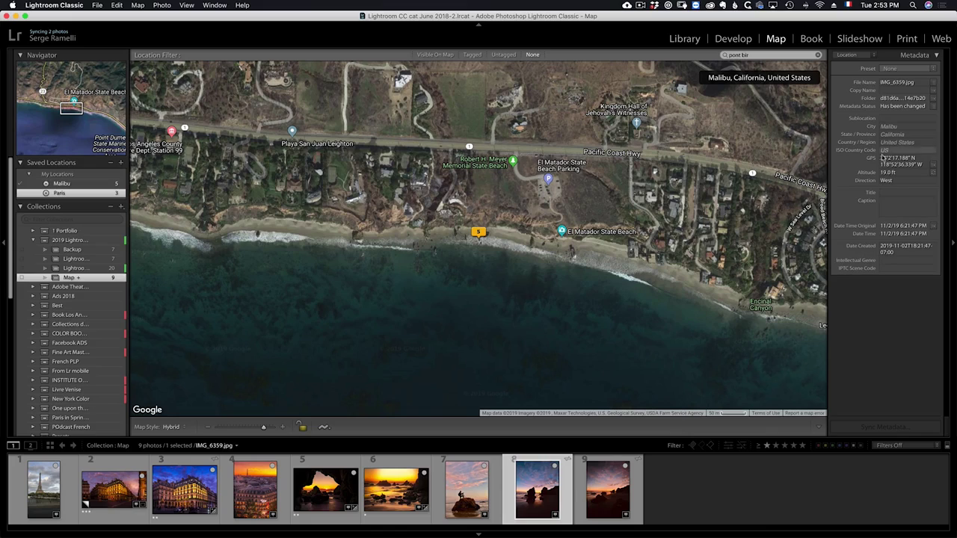
pyautogui.click(609, 463)
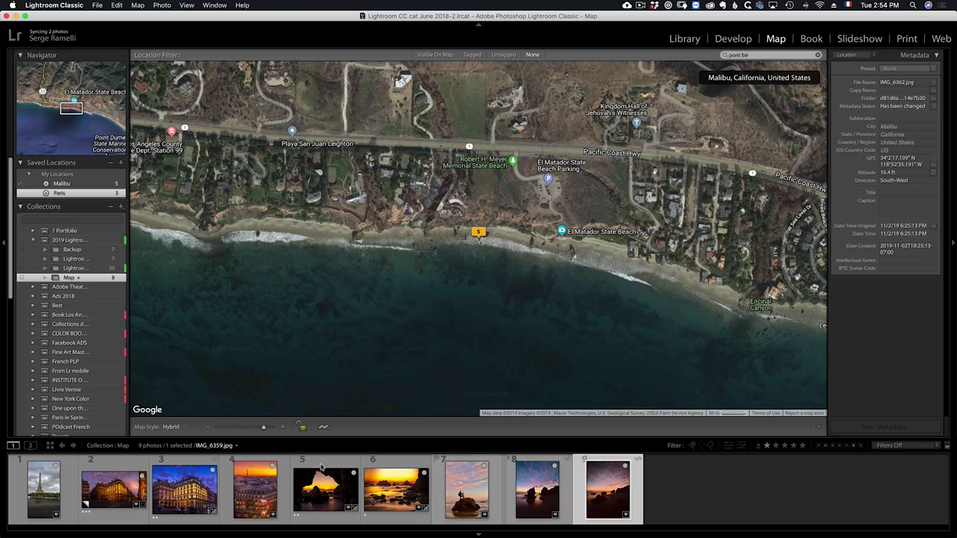
pyautogui.click(253, 482)
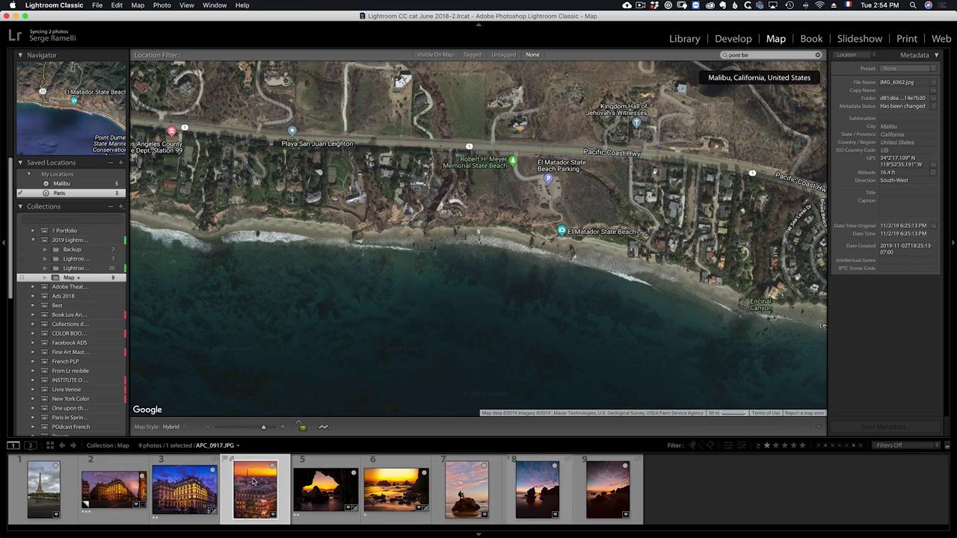